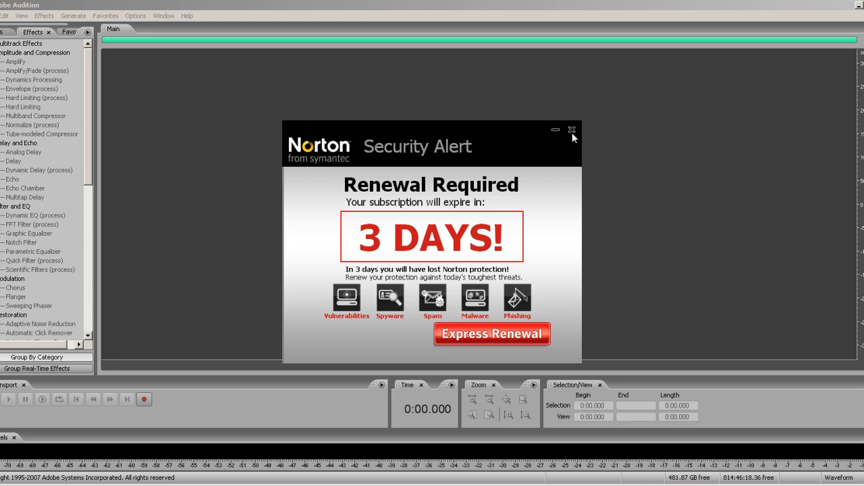
Record a voice take of about 4 seconds in a new 44100 Hz, 16-bit stereo waveform
{"action": "left_click", "coordinate": [572, 131]}
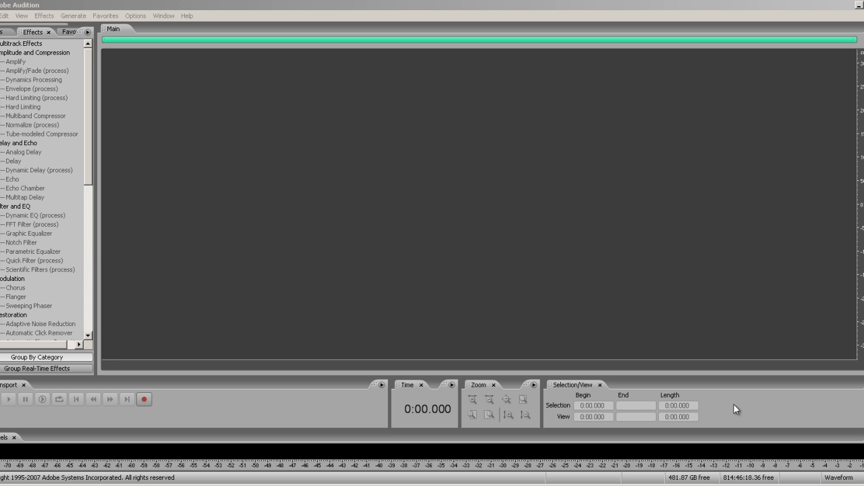
{"action": "left_click", "coordinate": [145, 401]}
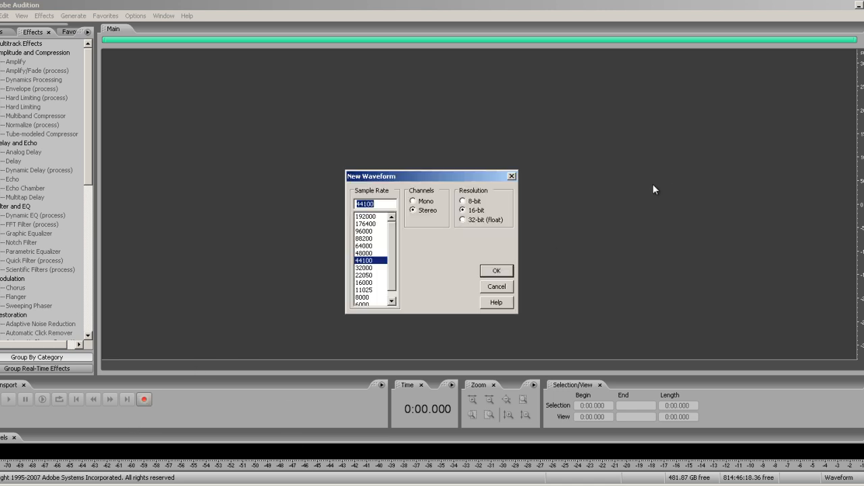
{"action": "left_click", "coordinate": [497, 271]}
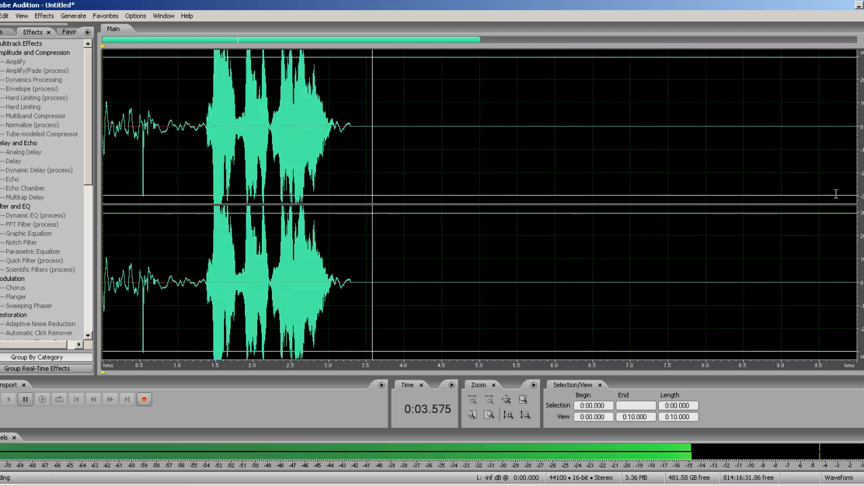
{"action": "key", "text": "space"}
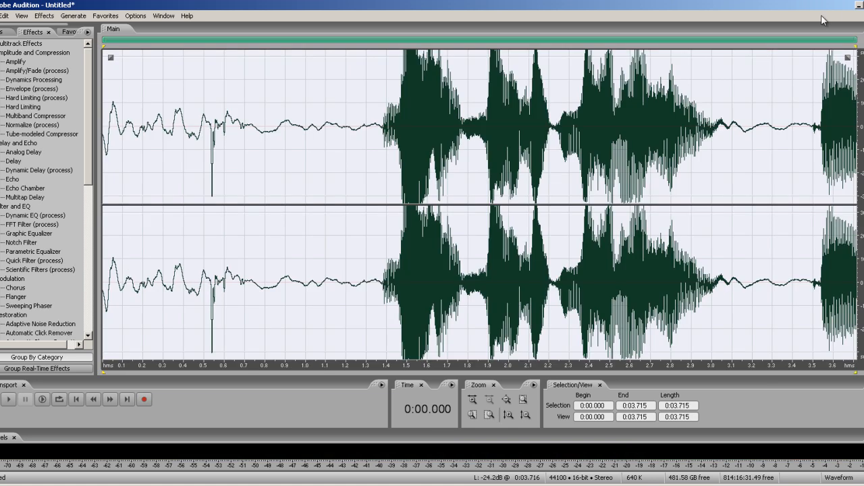
Play the recorded take briefly from about 1.3 seconds, just before the first loud word
{"action": "left_click", "coordinate": [368, 130]}
{"action": "key", "text": "space"}
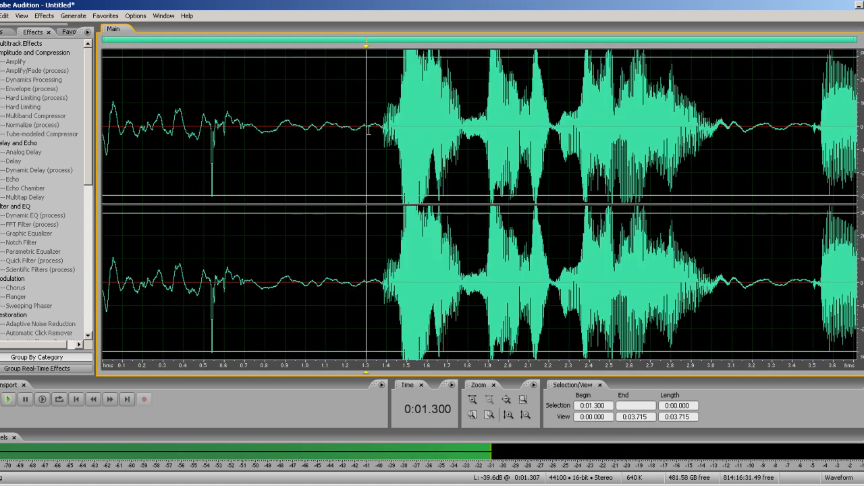
{"action": "key", "text": "space"}
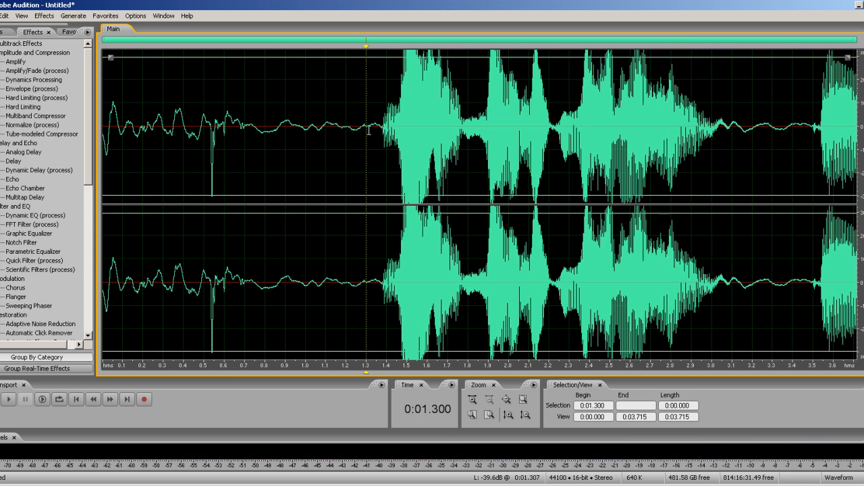
Create another 44100 Hz, 16-bit stereo waveform and record a voice take of about 11 seconds in it
{"action": "left_click", "coordinate": [0, 15]}
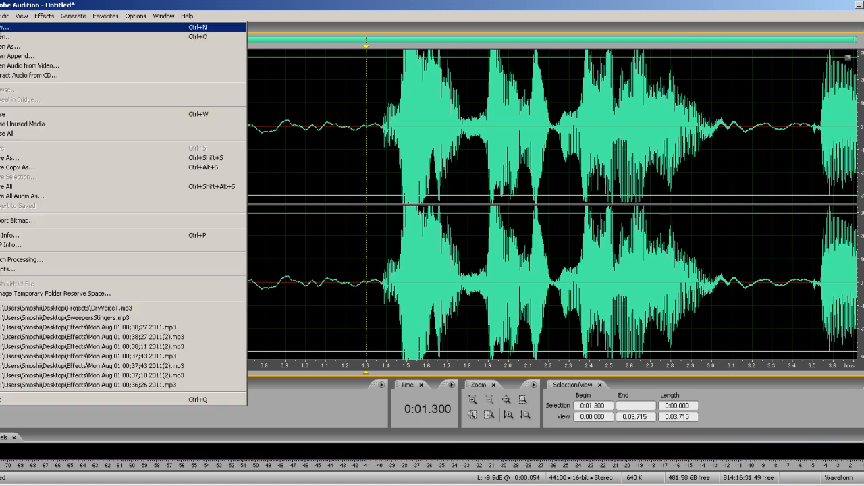
{"action": "left_click", "coordinate": [4, 27]}
{"action": "left_click", "coordinate": [500, 270]}
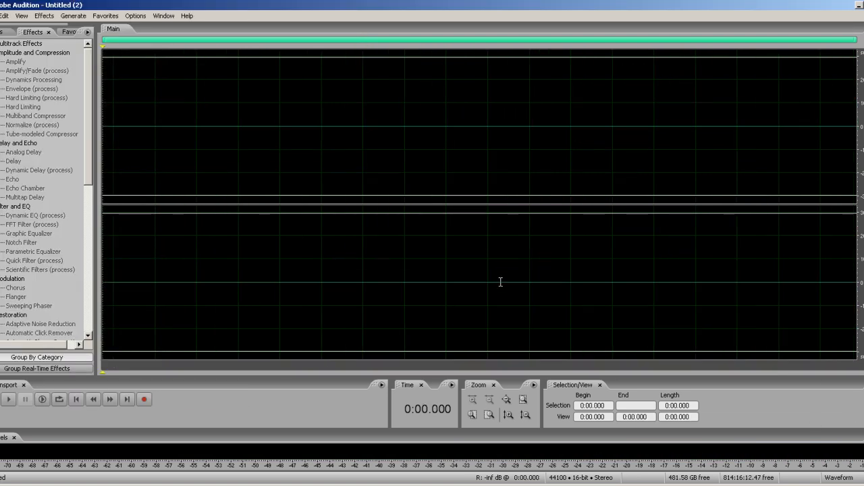
{"action": "left_click", "coordinate": [847, 484]}
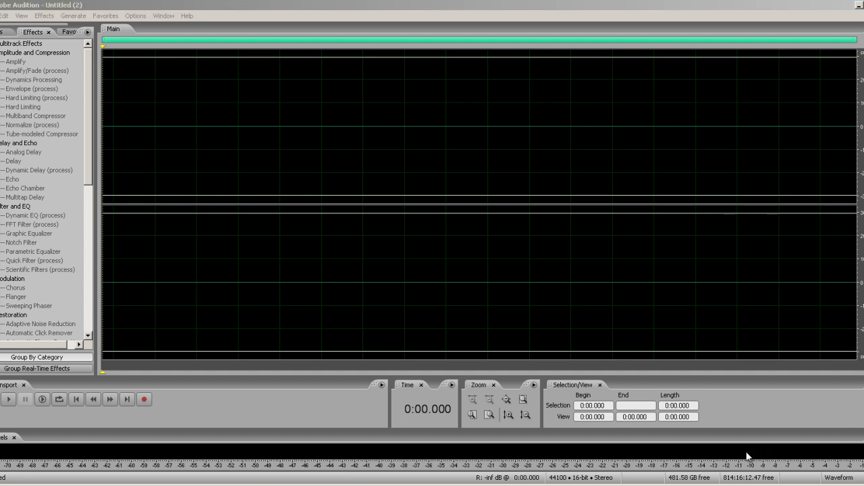
{"action": "left_click", "coordinate": [295, 409]}
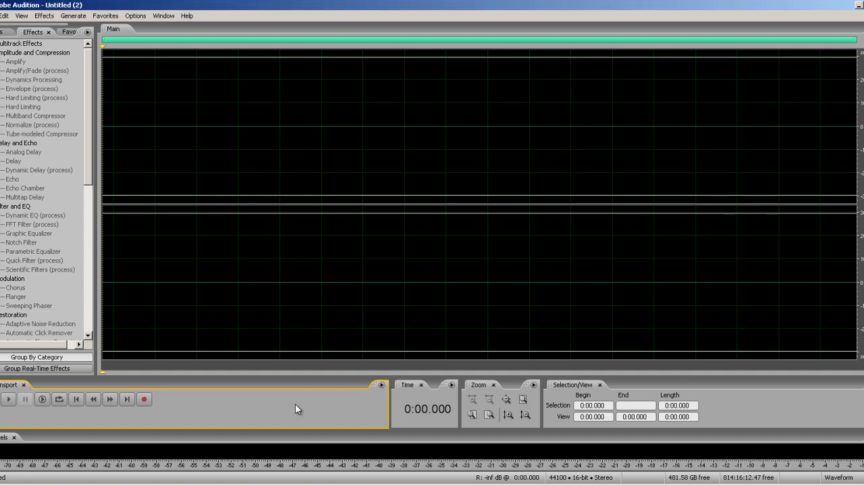
{"action": "left_click", "coordinate": [146, 400]}
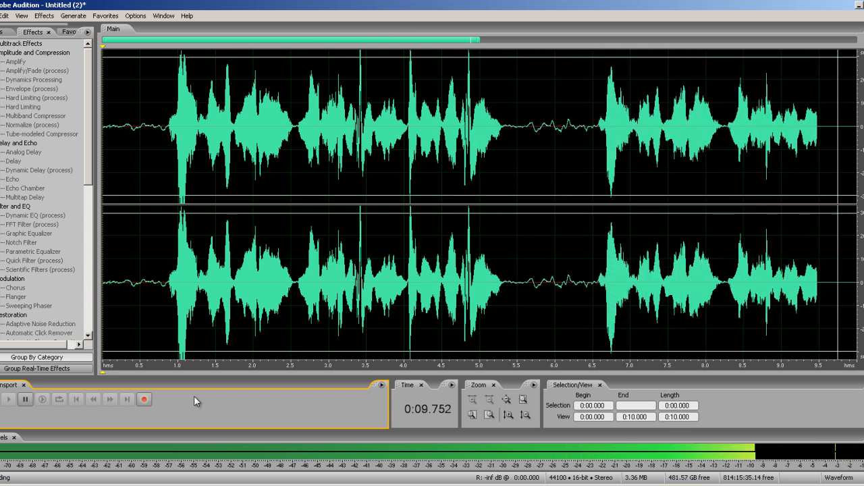
{"action": "key", "text": "space"}
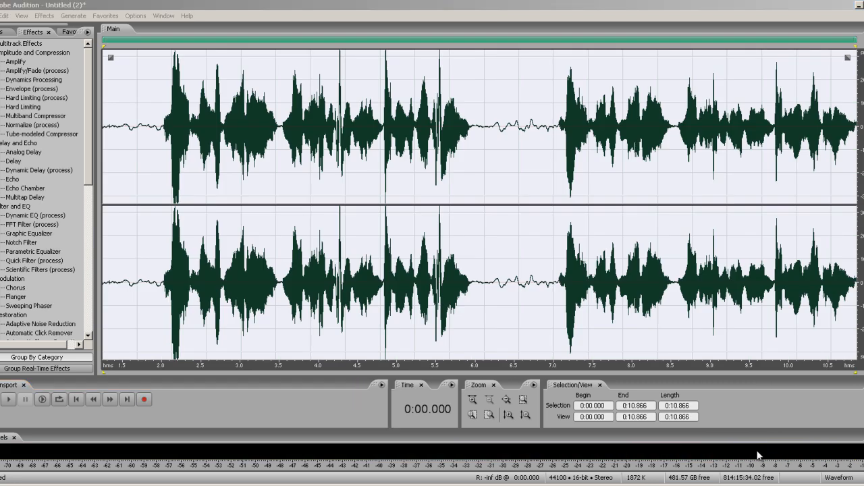
Listen to the take, delete everything before the pause ahead of the second phrase, and check the remaining audio by playback
{"action": "left_click", "coordinate": [160, 310]}
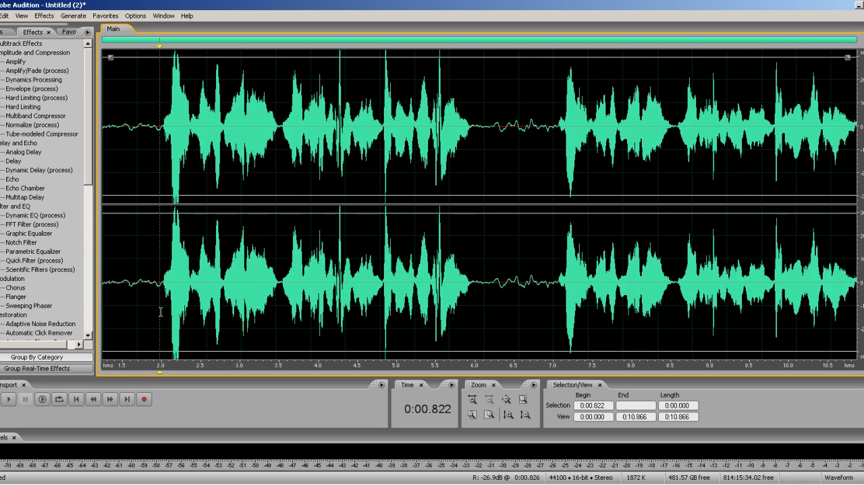
{"action": "key", "text": "space"}
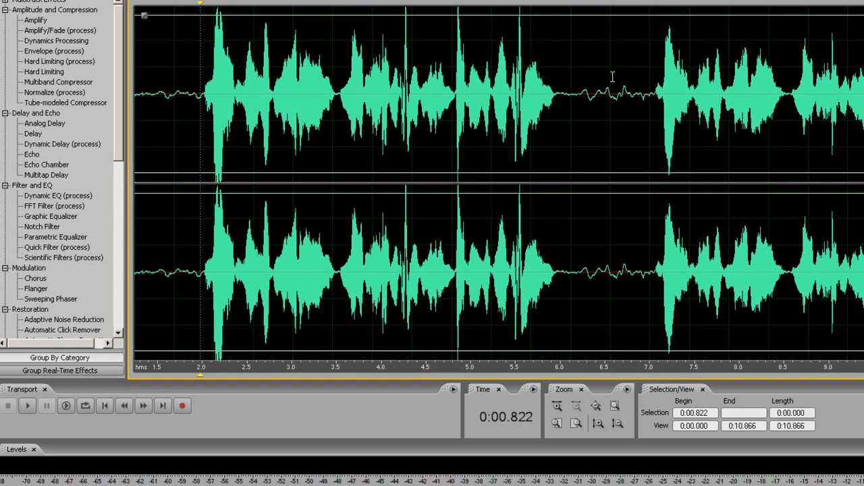
{"action": "left_click_drag", "start_coordinate": [538, 109], "coordinate": [1, 98]}
{"action": "key", "text": "Delete"}
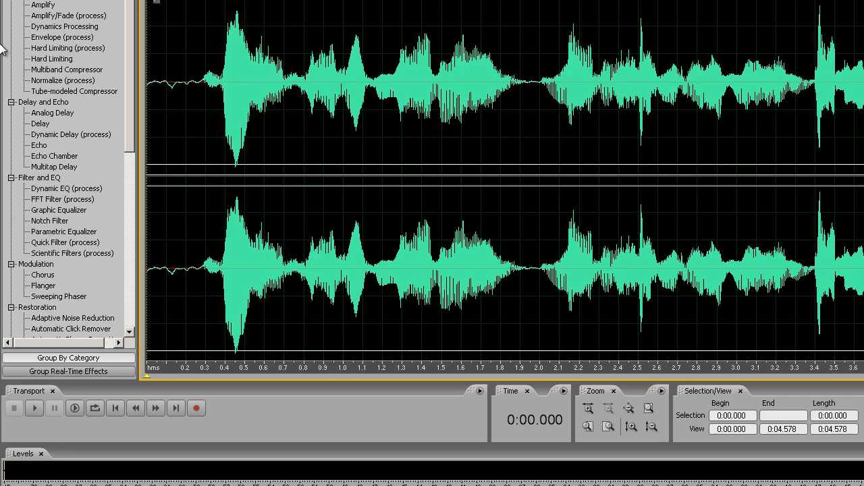
{"action": "key", "text": "space"}
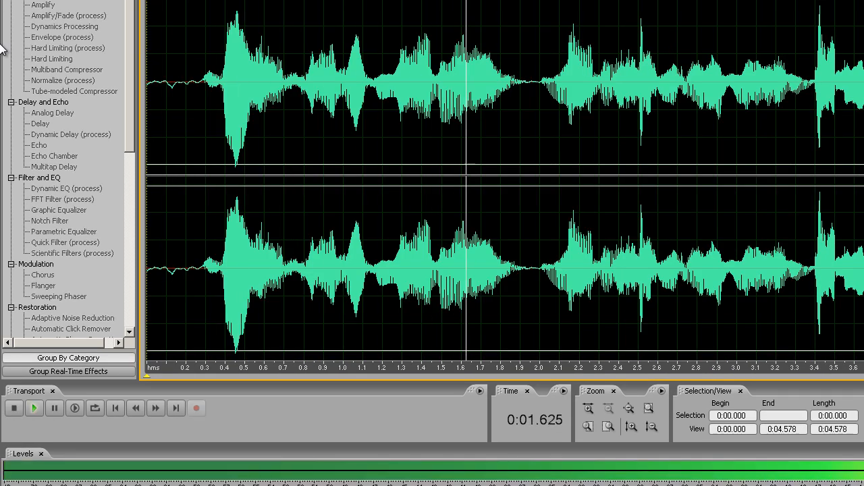
{"action": "key", "text": "space"}
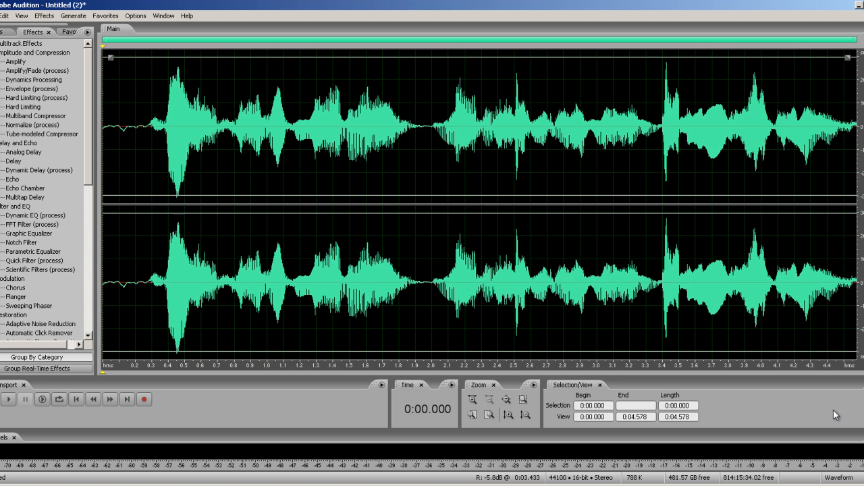
Apply Dynamics Processing with the De-Esser Medium preset to the whole recording and listen to it
{"action": "double_click", "coordinate": [15, 61]}
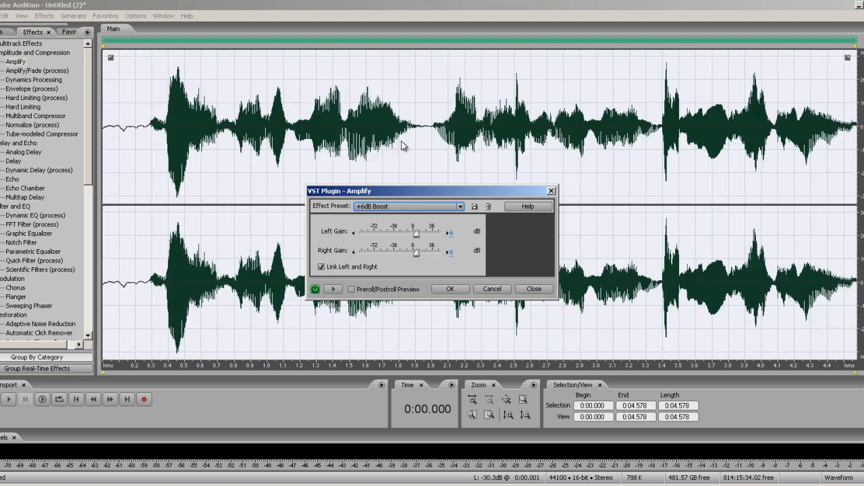
{"action": "left_click", "coordinate": [492, 289]}
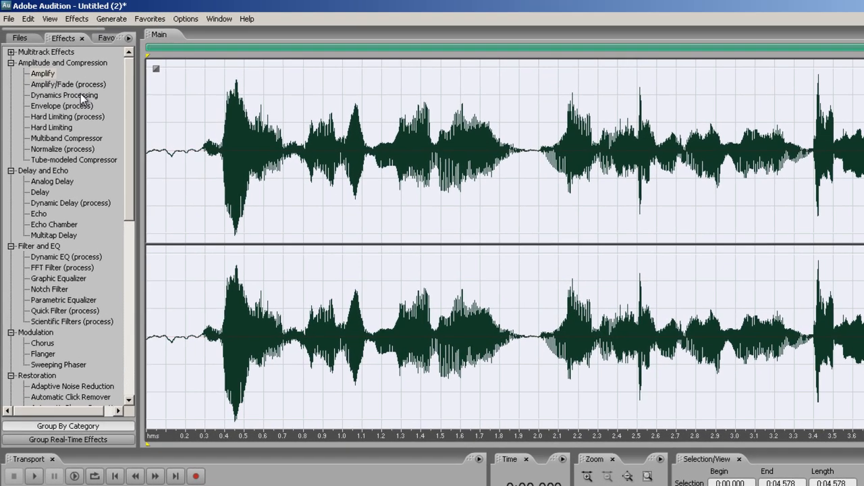
{"action": "double_click", "coordinate": [47, 81]}
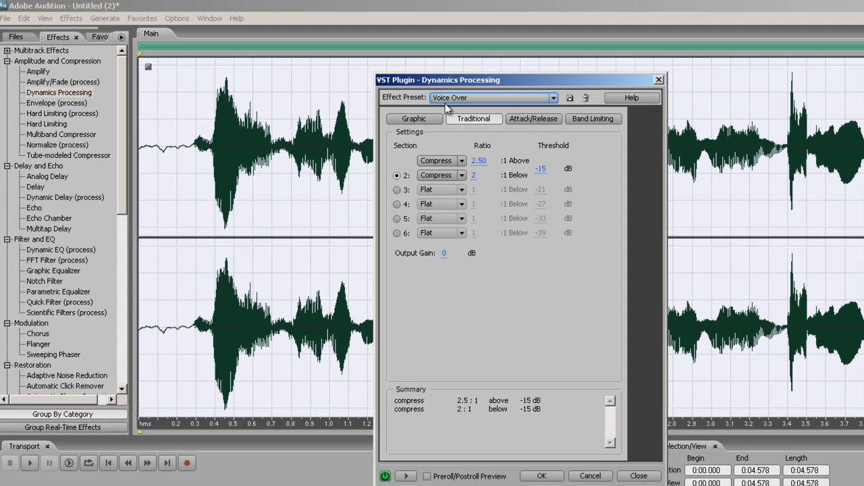
{"action": "left_click", "coordinate": [499, 101]}
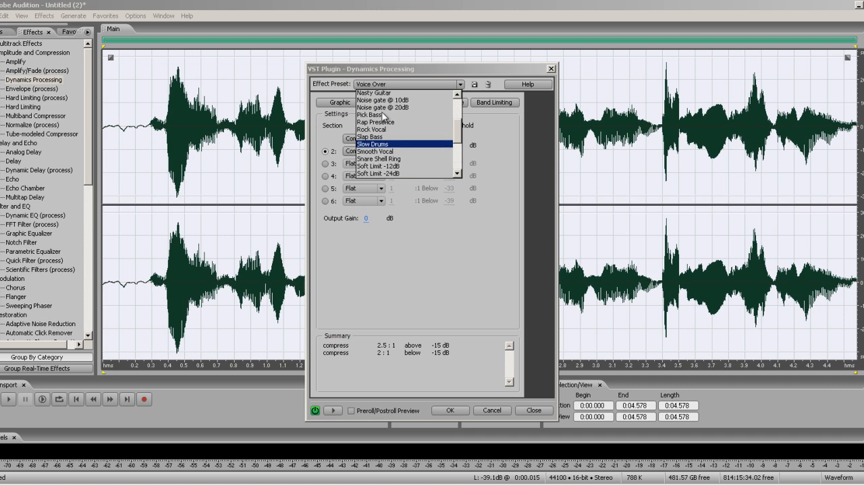
{"action": "scroll", "coordinate": [383, 117], "scroll_direction": "up", "scroll_amount": 5}
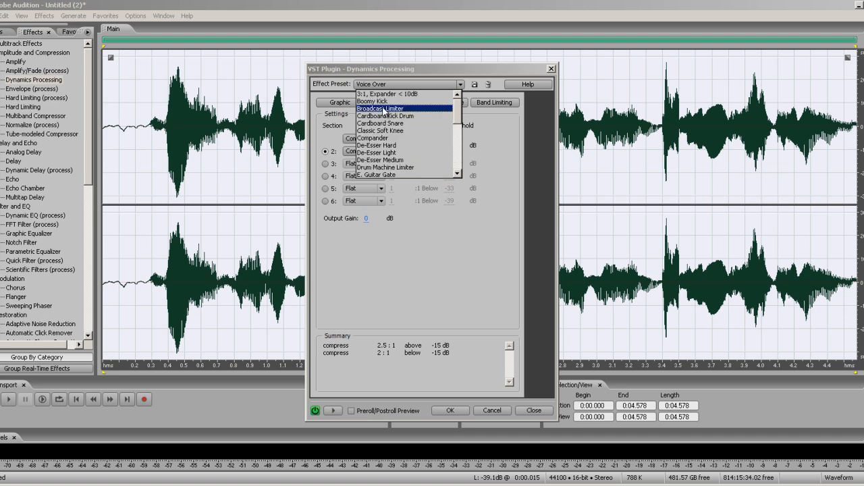
{"action": "left_click", "coordinate": [411, 160]}
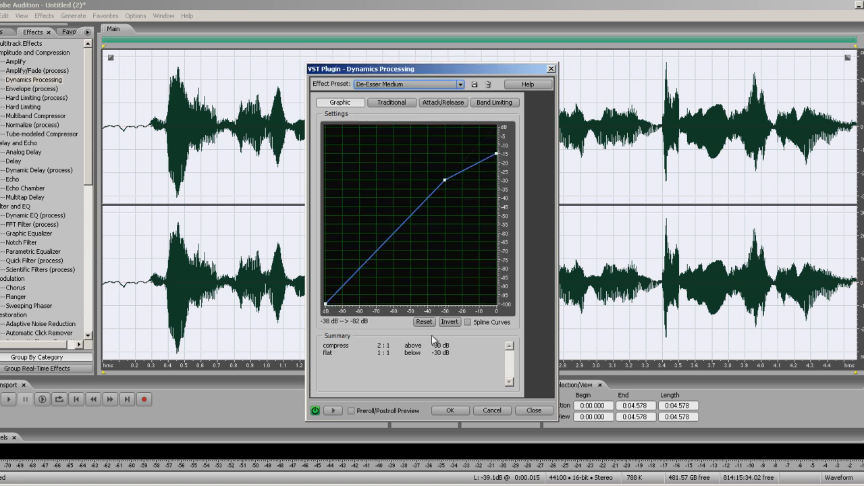
{"action": "left_click", "coordinate": [450, 410]}
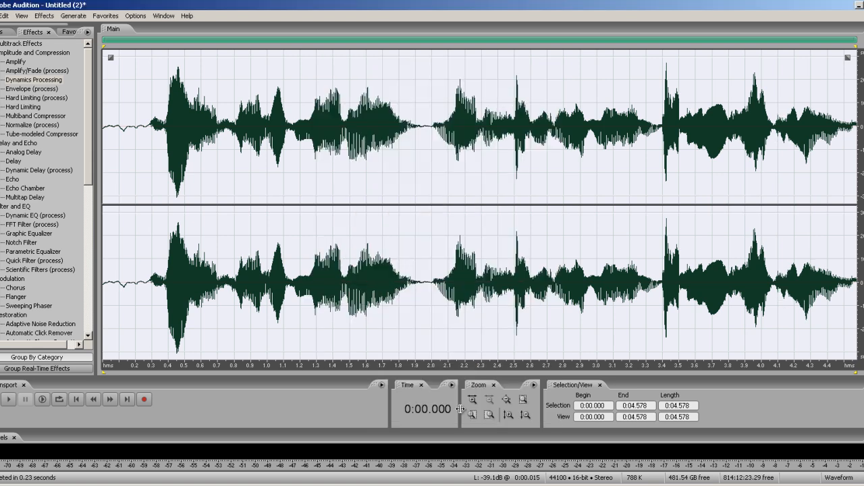
{"action": "key", "text": "space"}
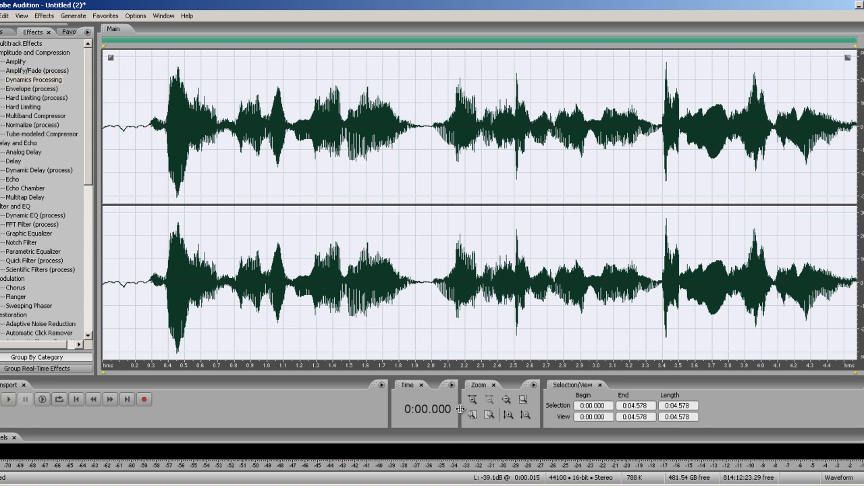
{"action": "key", "text": "space"}
Apply Dynamics Processing with the De-Esser Hard preset to the whole recording and play it back
{"action": "double_click", "coordinate": [37, 80]}
{"action": "left_click", "coordinate": [397, 85]}
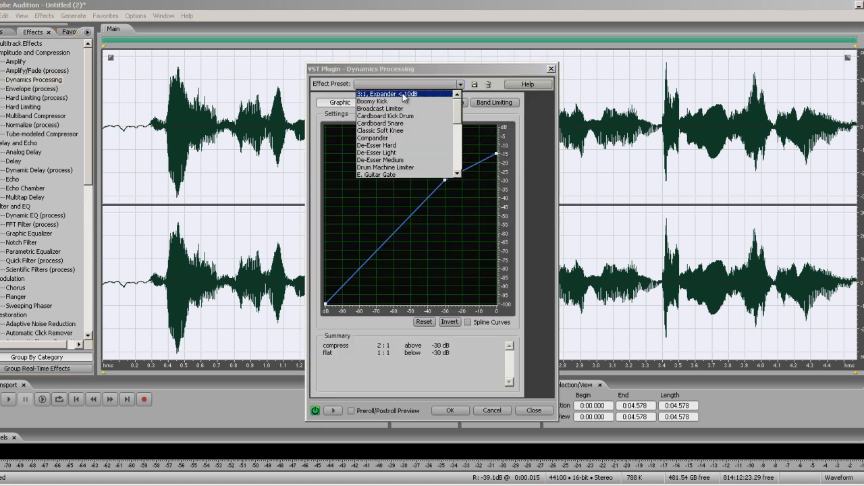
{"action": "left_click", "coordinate": [409, 149]}
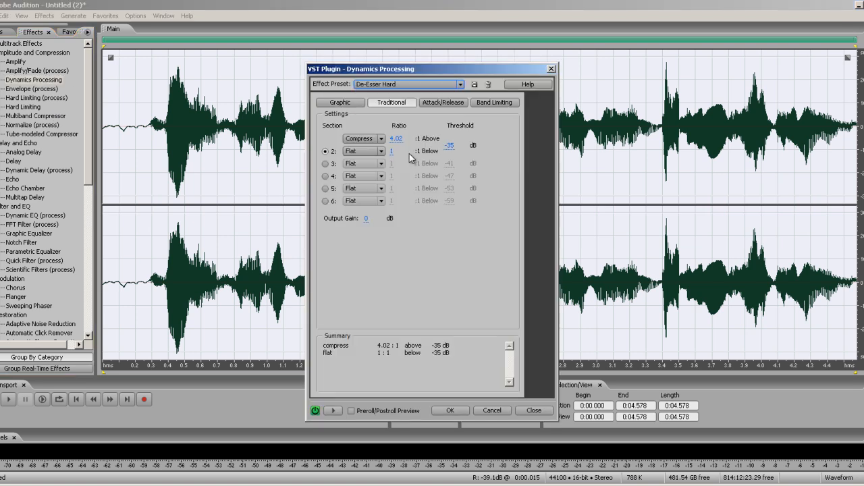
{"action": "left_click", "coordinate": [449, 411]}
{"action": "key", "text": "space"}
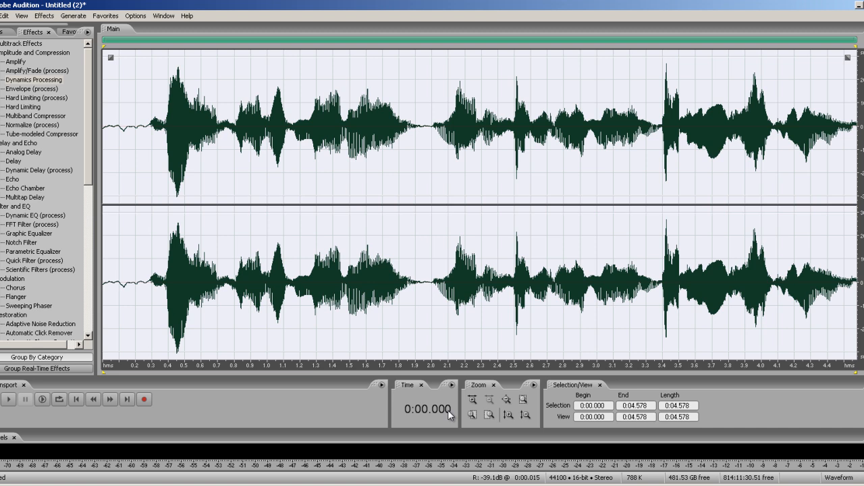
Try the Rock Vocal preset of Dynamics Processing on the whole recording, listen to it, and undo the effect
{"action": "double_click", "coordinate": [33, 80]}
{"action": "left_click", "coordinate": [405, 84]}
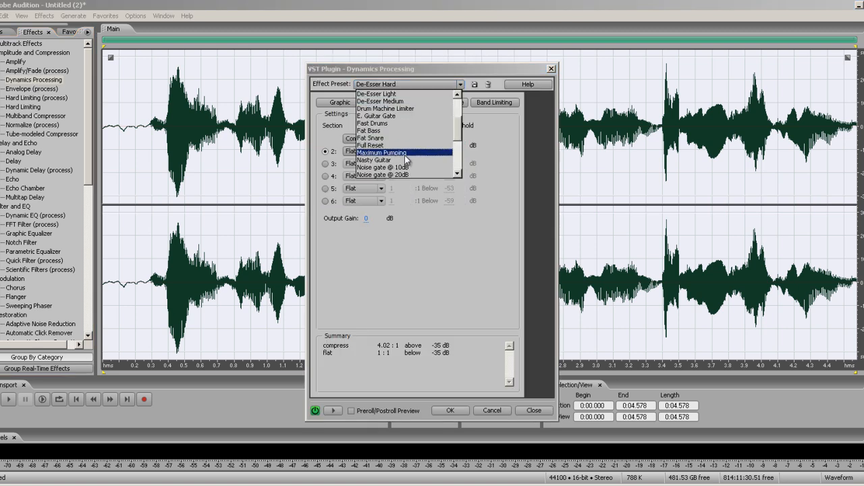
{"action": "scroll", "coordinate": [406, 159], "scroll_direction": "down", "scroll_amount": 1}
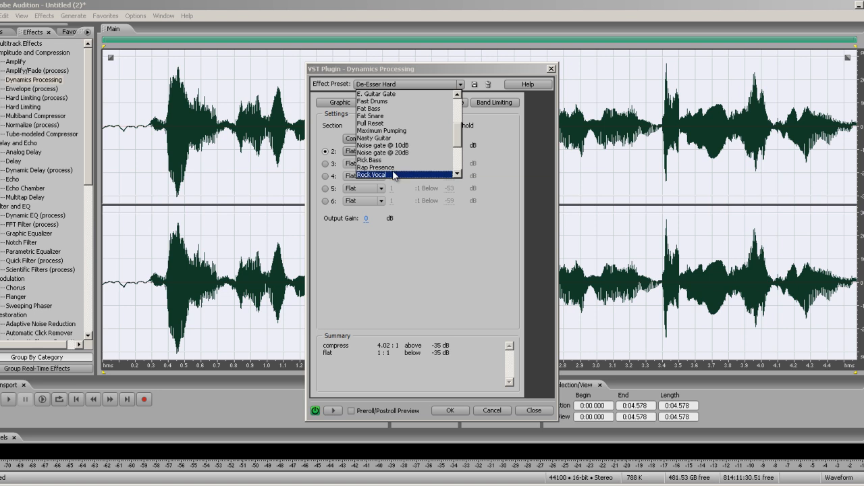
{"action": "left_click", "coordinate": [410, 174]}
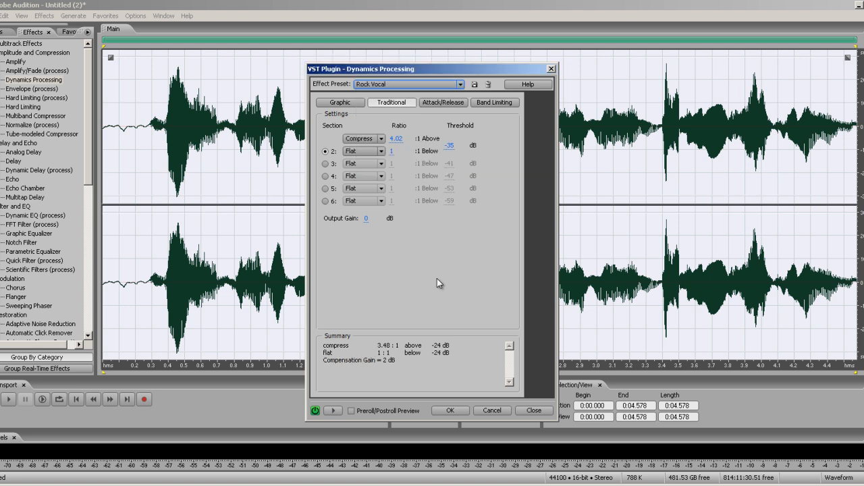
{"action": "left_click", "coordinate": [457, 412]}
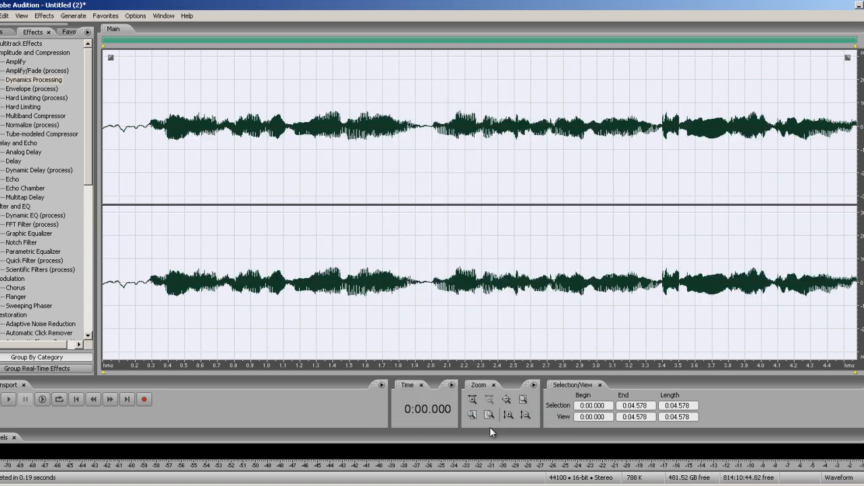
{"action": "key", "text": "space"}
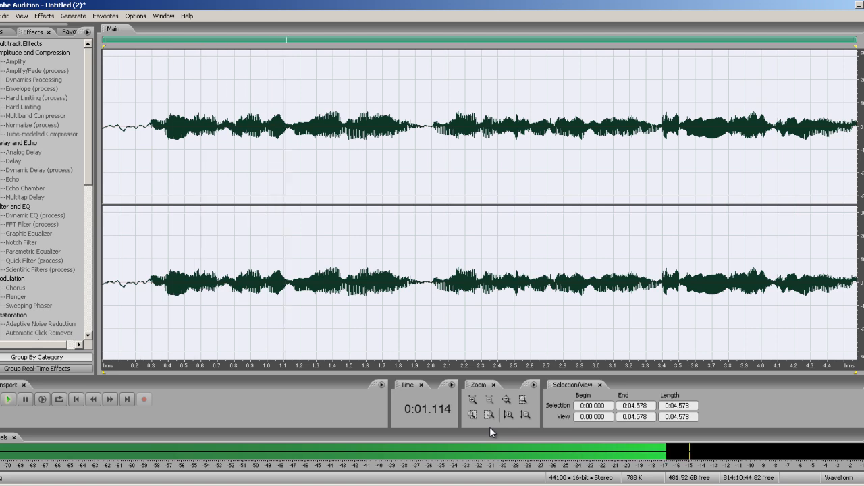
{"action": "key", "text": "space"}
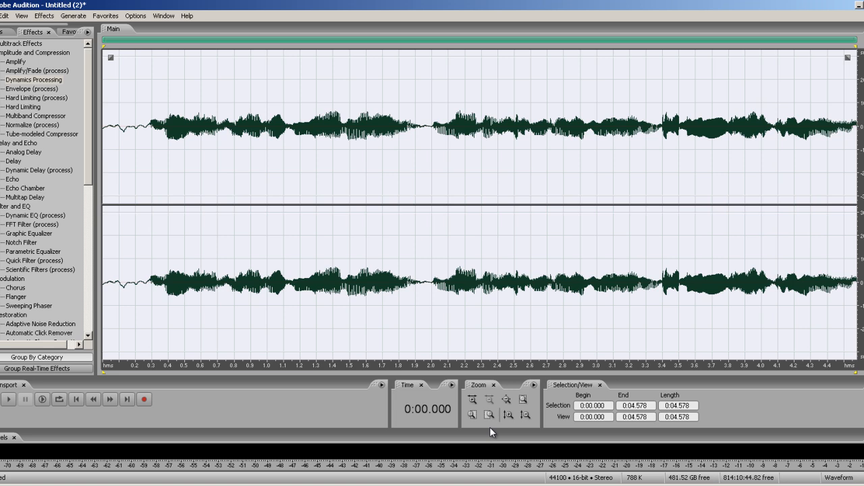
{"action": "key", "text": "ctrl+z"}
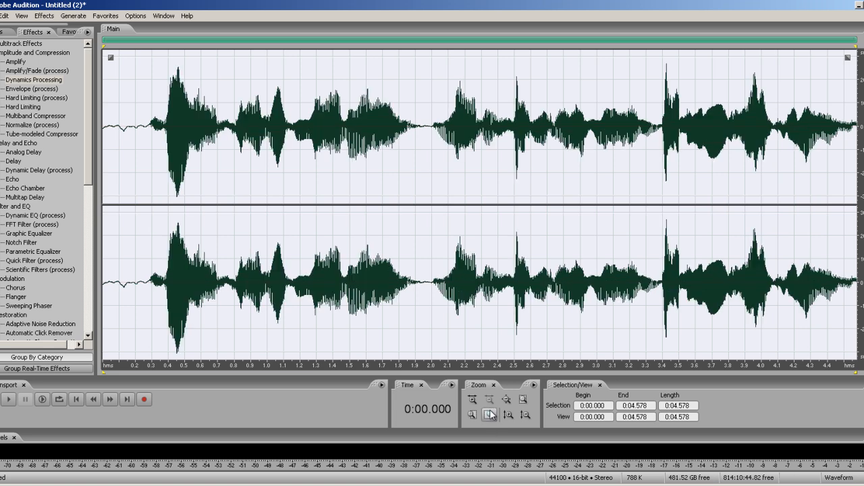
Apply Dynamics Processing with the Voice Over preset to the whole recording
{"action": "double_click", "coordinate": [38, 82]}
{"action": "left_click", "coordinate": [405, 84]}
{"action": "scroll", "coordinate": [403, 118], "scroll_direction": "down", "scroll_amount": 8}
{"action": "scroll", "coordinate": [403, 119], "scroll_direction": "down", "scroll_amount": 1}
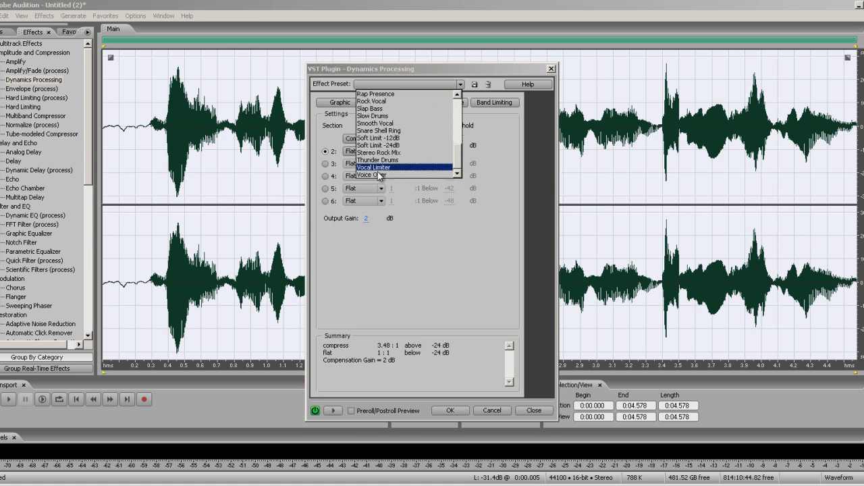
{"action": "left_click", "coordinate": [378, 174]}
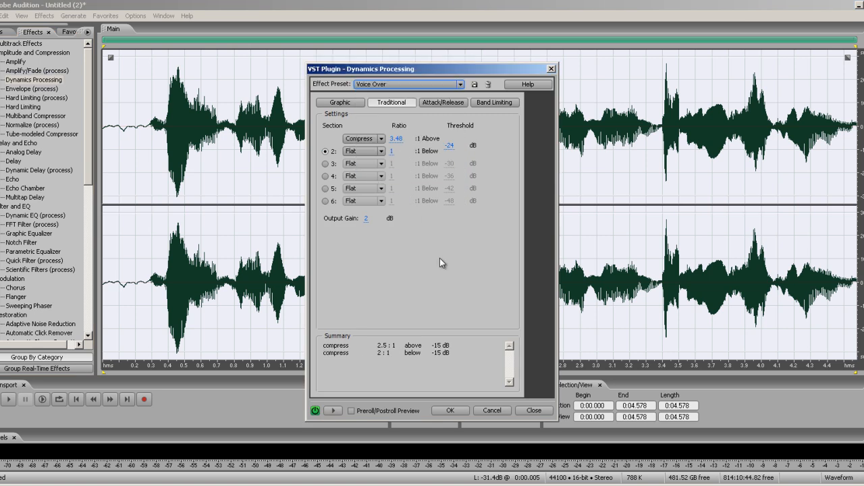
{"action": "left_click", "coordinate": [450, 409]}
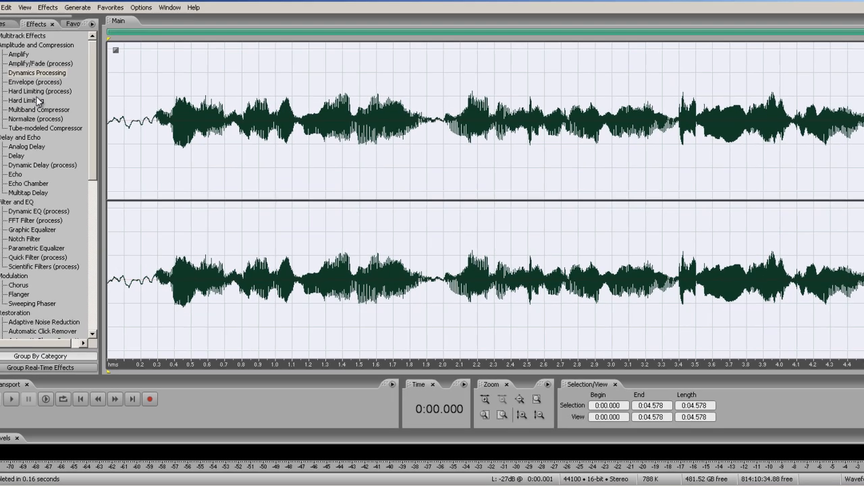
Apply Hard Limiting with the Light preset to the whole recording and play it back from just before the first word
{"action": "double_click", "coordinate": [38, 106]}
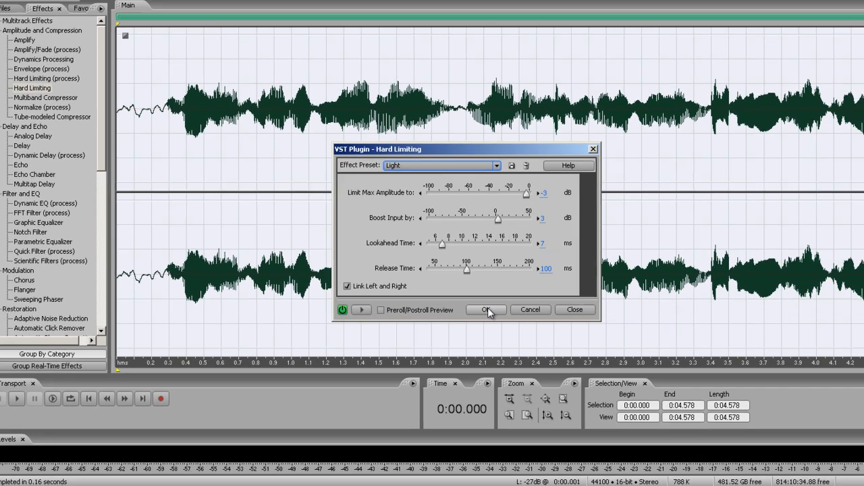
{"action": "left_click", "coordinate": [486, 309]}
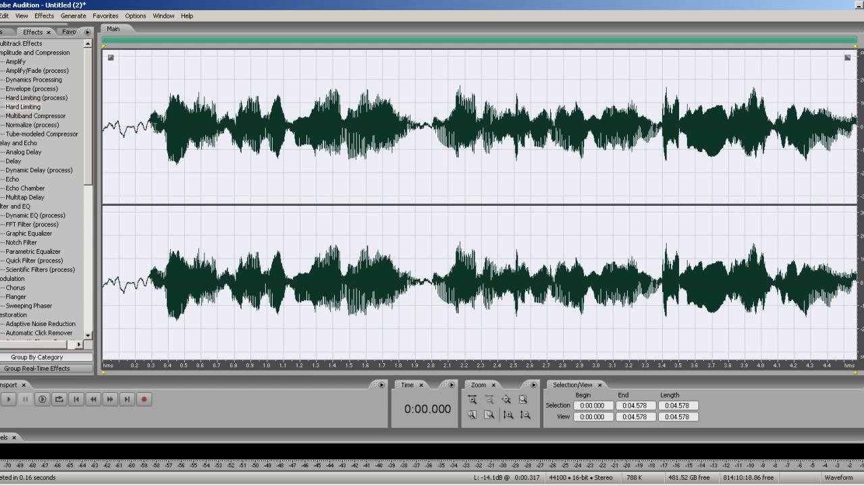
{"action": "left_click", "coordinate": [143, 137]}
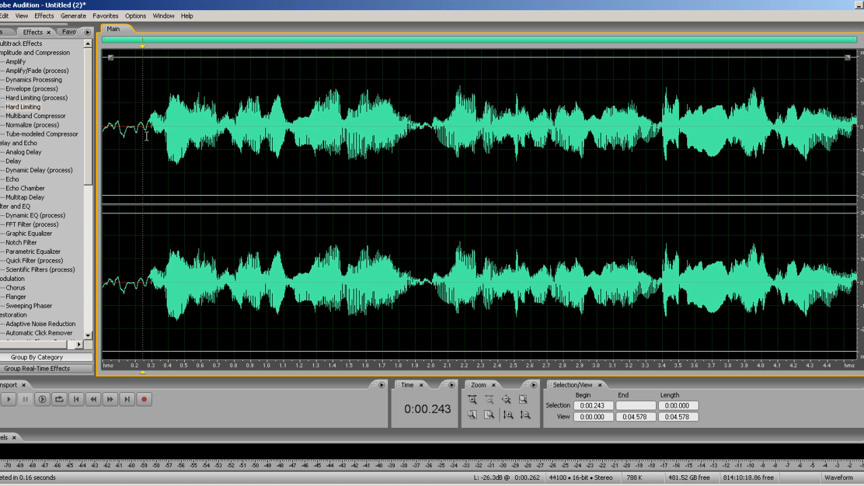
{"action": "key", "text": "space"}
Run the Click/Pop Eliminator with the Hiss + Lots of Clicks preset on the whole recording and play it back
{"action": "scroll", "coordinate": [64, 207], "scroll_direction": "down", "scroll_amount": 4}
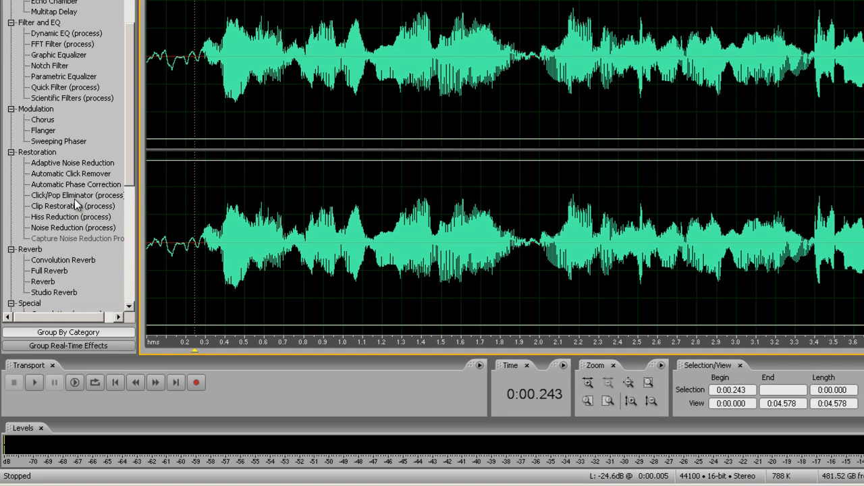
{"action": "double_click", "coordinate": [54, 226]}
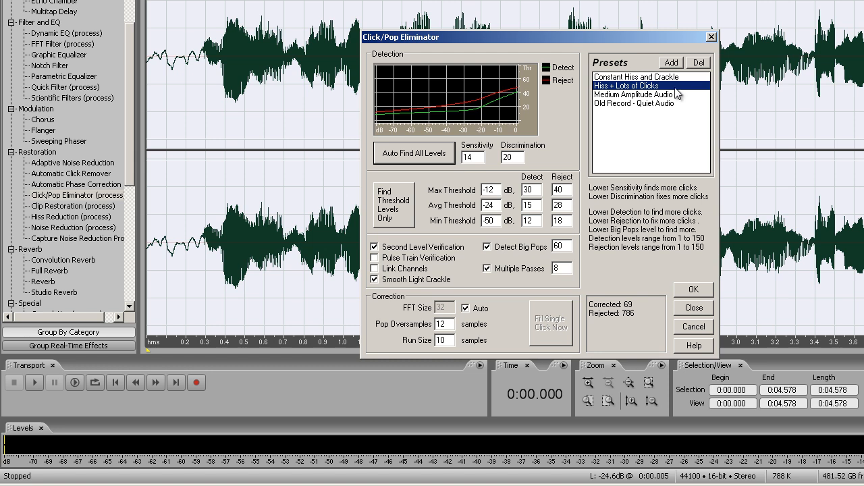
{"action": "left_click", "coordinate": [646, 77]}
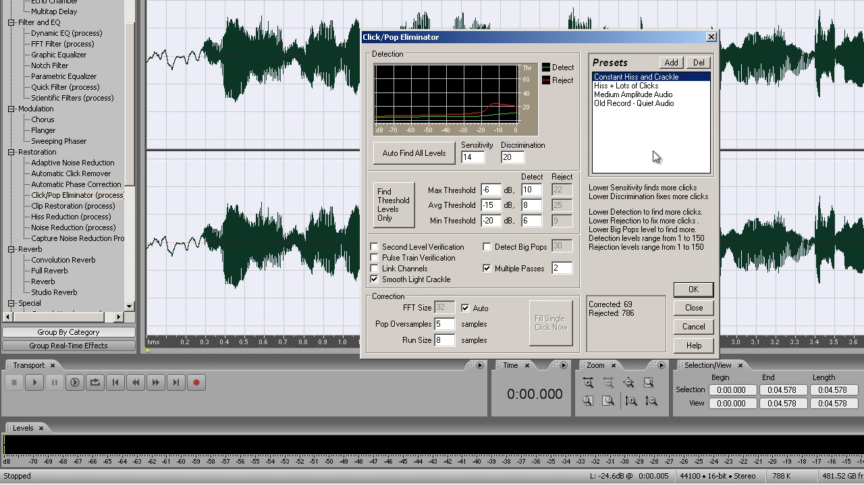
{"action": "left_click", "coordinate": [645, 86]}
{"action": "left_click", "coordinate": [690, 290]}
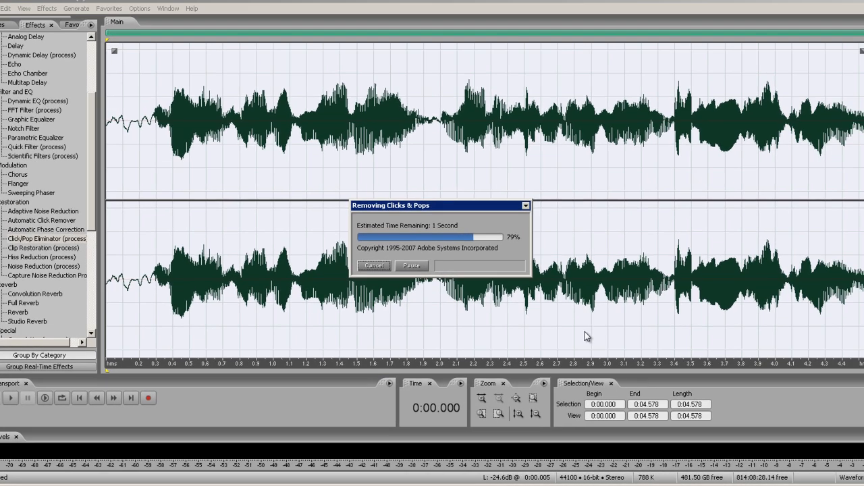
{"action": "left_click_drag", "start_coordinate": [333, 270], "coordinate": [377, 270]}
{"action": "left_click", "coordinate": [151, 284]}
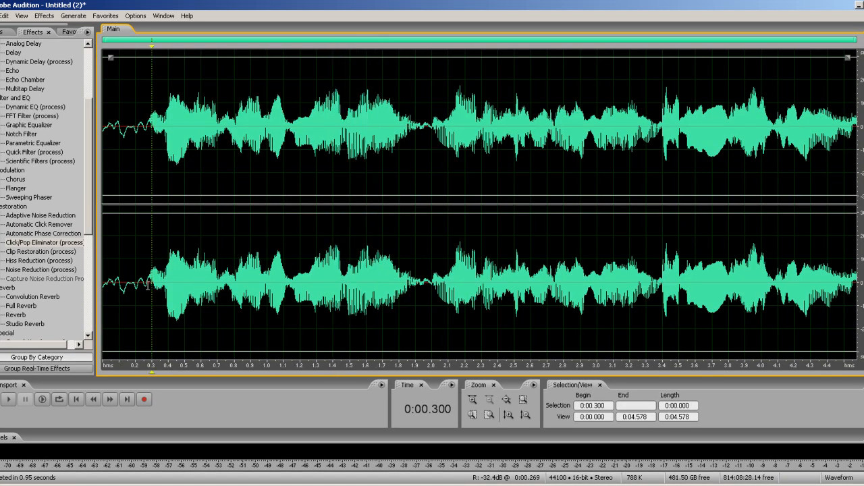
{"action": "key", "text": "space"}
Try the Multiband Compressor's Broadcast preset on the audio from 0:00.037 to the end, listen to it, and undo the effect
{"action": "left_click_drag", "start_coordinate": [110, 237], "coordinate": [859, 237]}
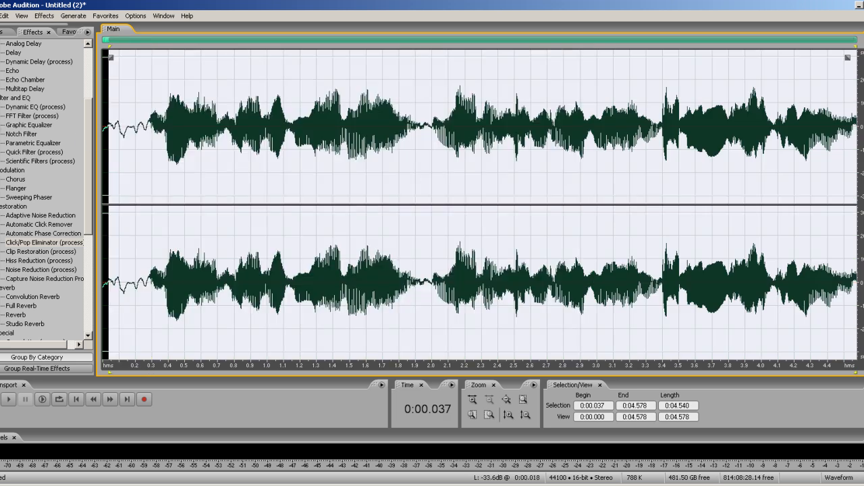
{"action": "scroll", "coordinate": [27, 119], "scroll_direction": "up", "scroll_amount": 4}
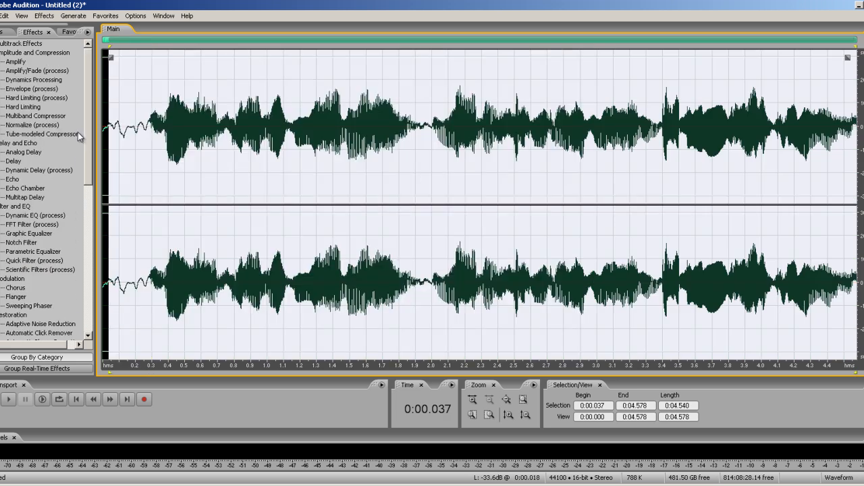
{"action": "double_click", "coordinate": [23, 116]}
{"action": "left_click", "coordinate": [369, 99]}
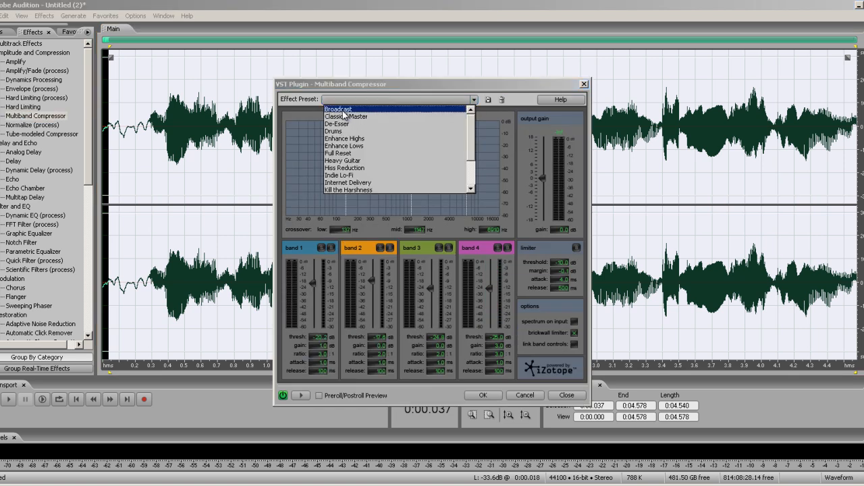
{"action": "left_click", "coordinate": [342, 110]}
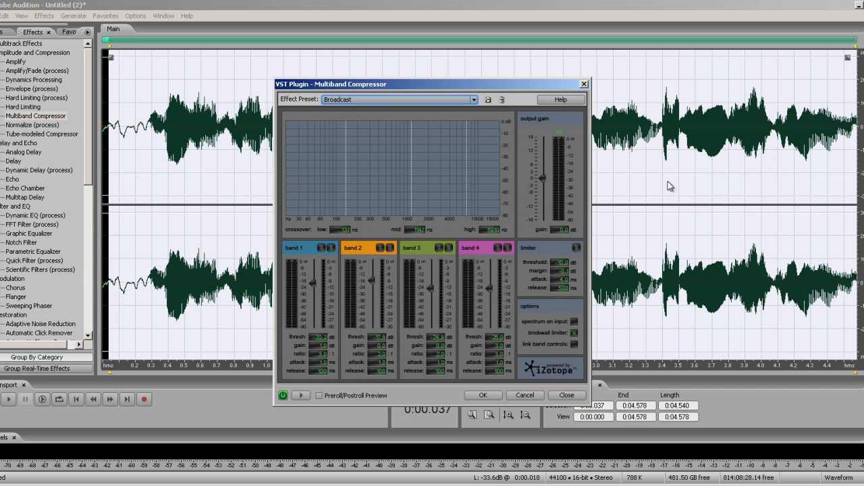
{"action": "left_click", "coordinate": [481, 395]}
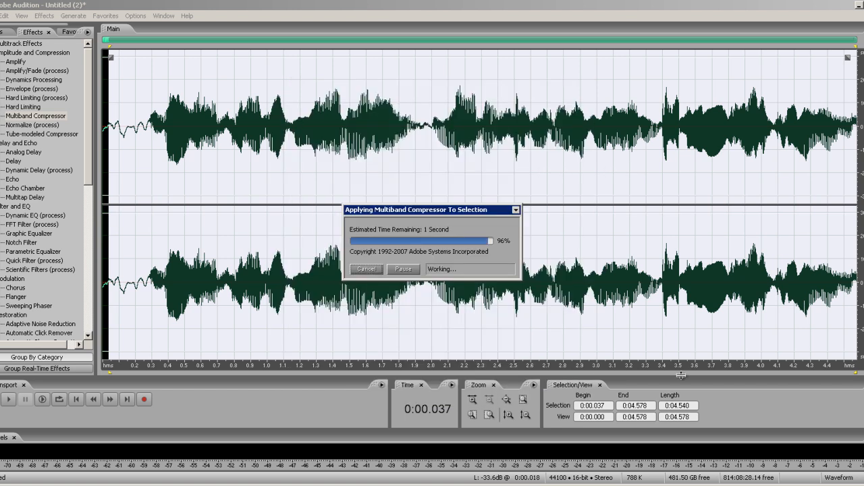
{"action": "key", "text": "space"}
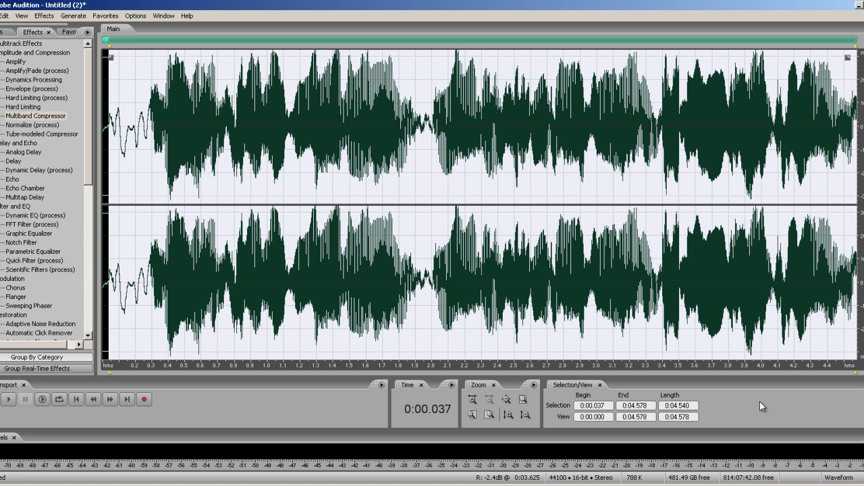
{"action": "key", "text": "ctrl+z"}
Try the Multiband Compressor's Broadcast preset with lowered output gain on the whole recording, listen to it, and undo the effect
{"action": "key", "text": "ctrl+a"}
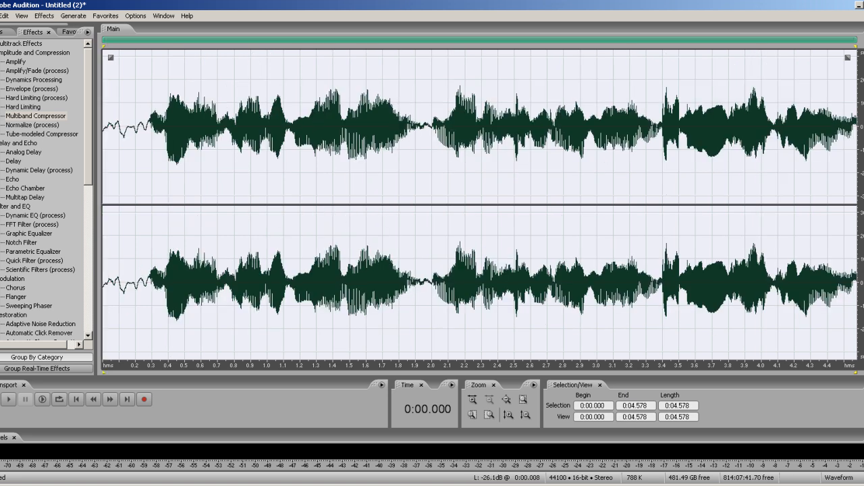
{"action": "double_click", "coordinate": [30, 116]}
{"action": "left_click", "coordinate": [413, 100]}
{"action": "left_click", "coordinate": [413, 108]}
{"action": "left_click_drag", "start_coordinate": [539, 186], "coordinate": [540, 192]}
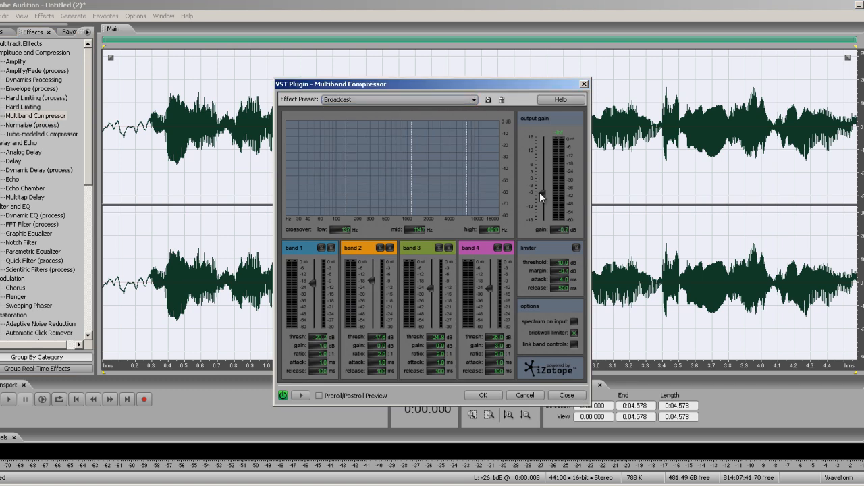
{"action": "left_click", "coordinate": [483, 395]}
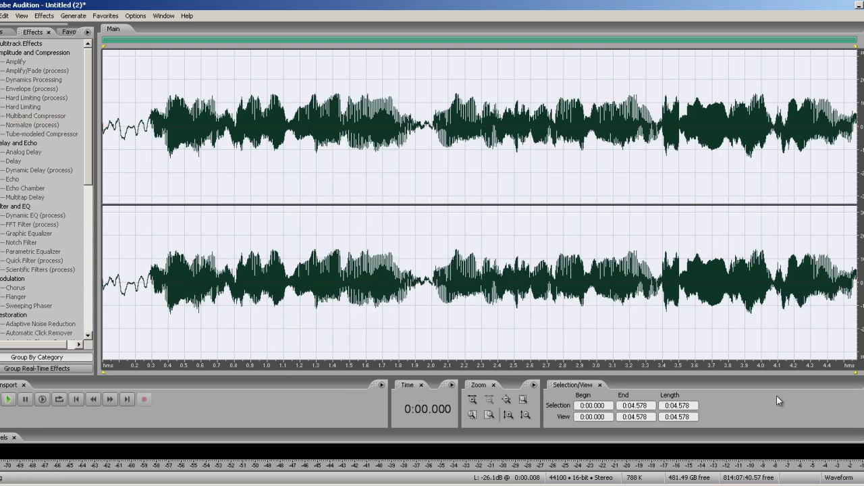
{"action": "key", "text": "space"}
{"action": "key", "text": "space"}
{"action": "key", "text": "ctrl+z"}
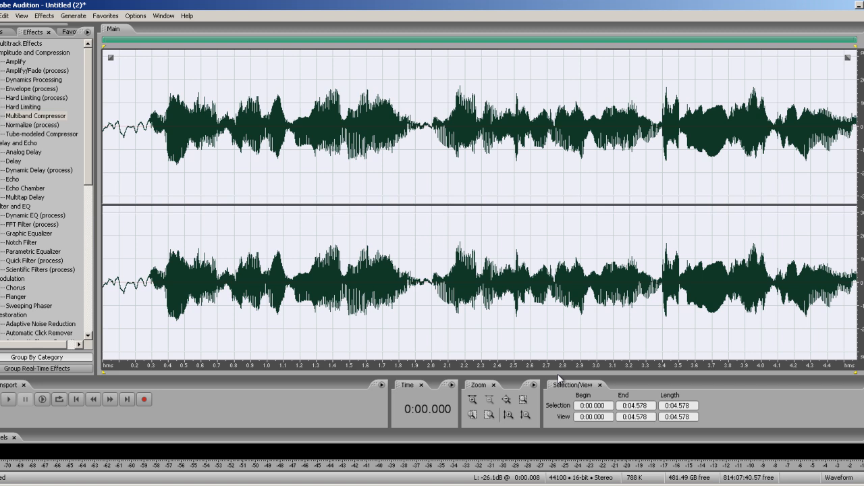
Apply the Multiband Compressor to the whole recording with the output gain at about -3 dB and play it back
{"action": "double_click", "coordinate": [41, 116]}
{"action": "left_click_drag", "start_coordinate": [537, 191], "coordinate": [543, 194]}
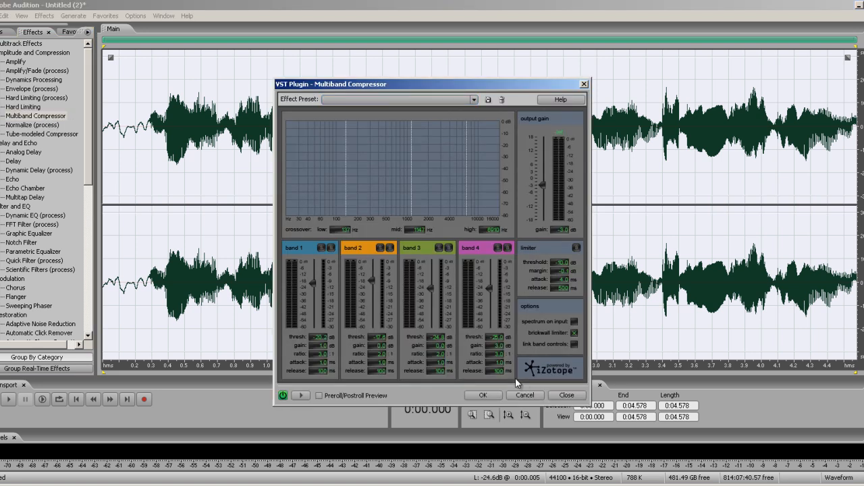
{"action": "left_click", "coordinate": [489, 396]}
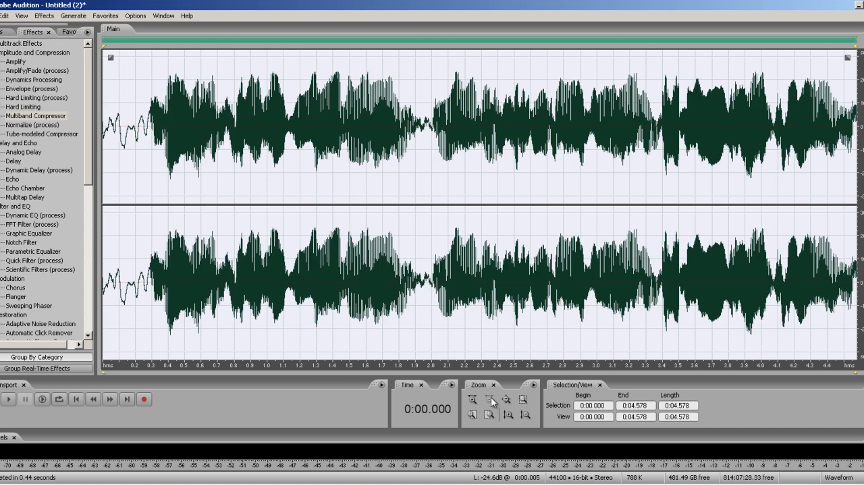
{"action": "key", "text": "space"}
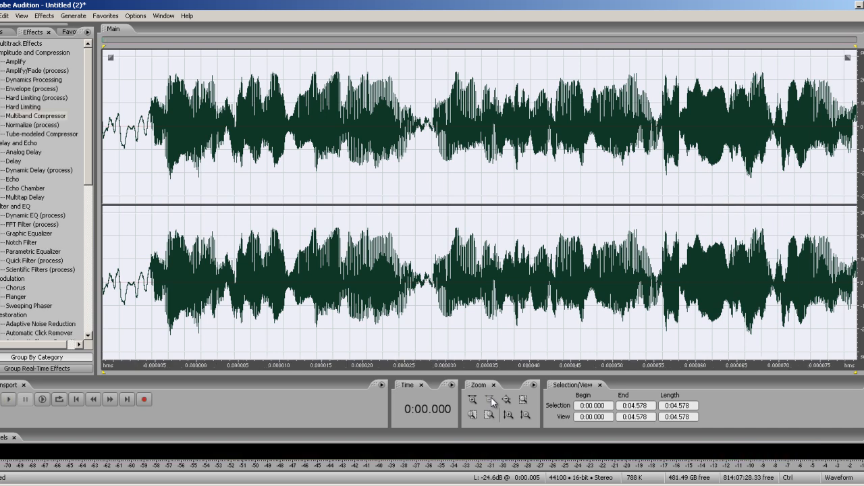
Undo all effects and the earlier trim to restore the full two-phrase take, play its beginning, and clear the selection
{"action": "key", "text": "ctrl+z"}
{"action": "key", "text": "ctrl+z"}
{"action": "key", "text": "ctrl+z"}
{"action": "key", "text": "ctrl+z"}
{"action": "key", "text": "ctrl+z"}
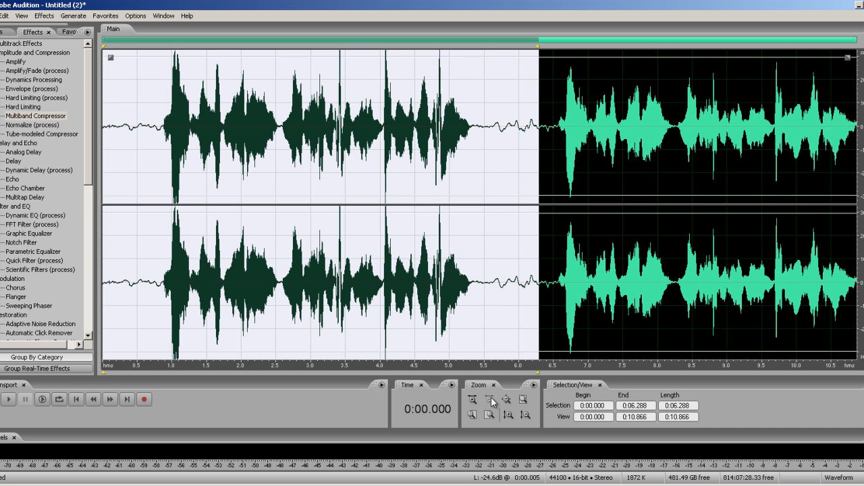
{"action": "key", "text": "space"}
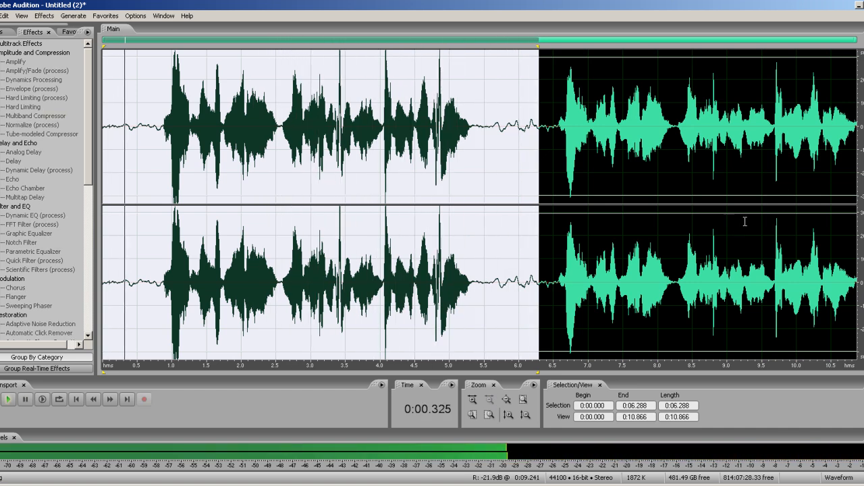
{"action": "key", "text": "space"}
{"action": "key", "text": "Escape"}
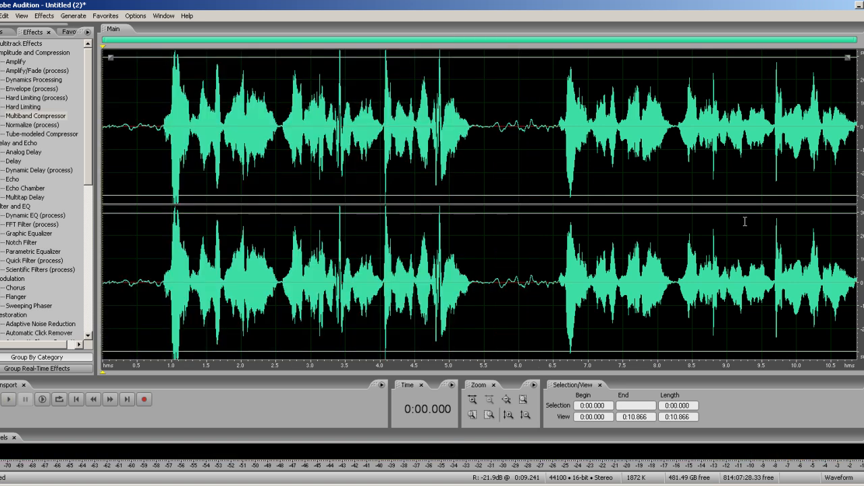
Delete the first 6.109 seconds of the take, up to the pause before the second phrase, and play the remaining audio
{"action": "left_click_drag", "start_coordinate": [527, 285], "coordinate": [36, 306]}
{"action": "key", "text": "Delete"}
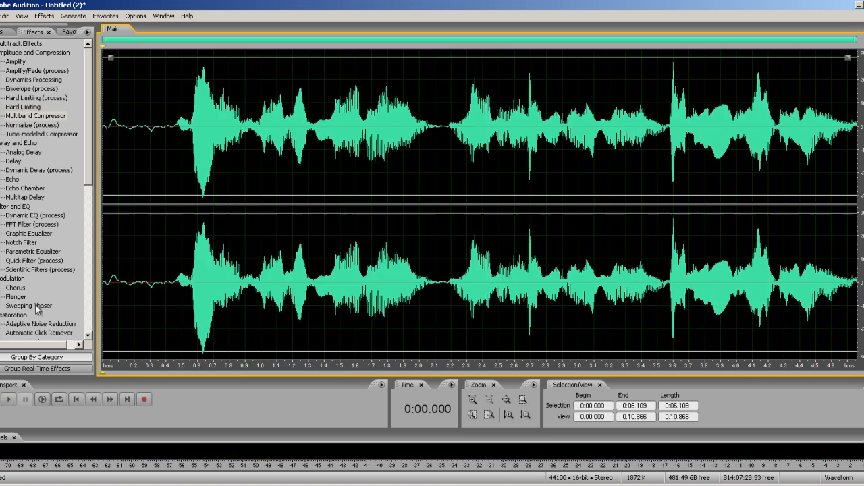
{"action": "key", "text": "space"}
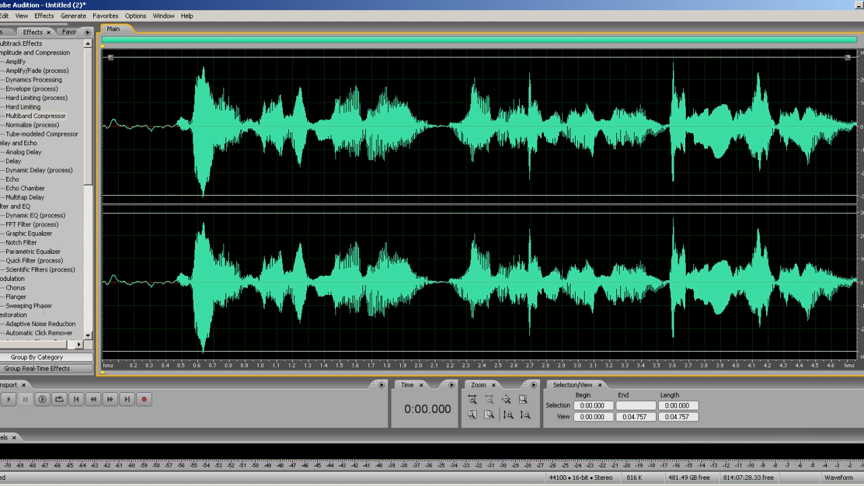
Select the audio from 0:00.300 to the end and apply Dynamics Processing with its last-used settings
{"action": "left_click_drag", "start_coordinate": [150, 143], "coordinate": [861, 149]}
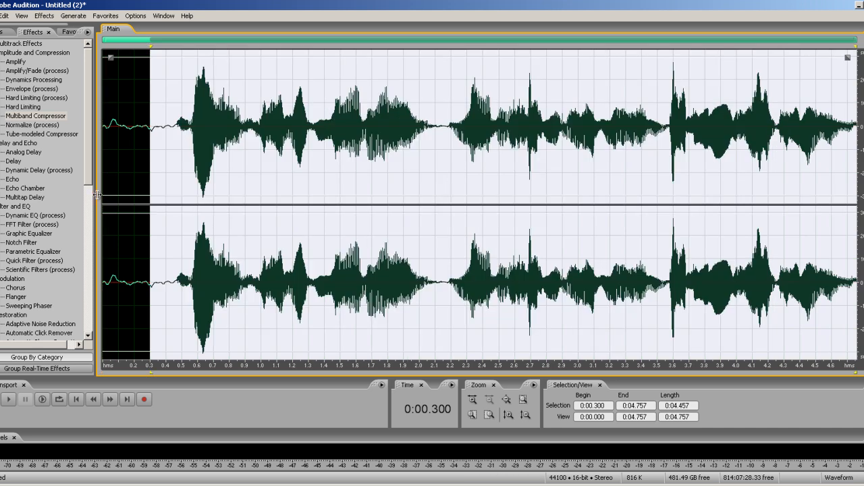
{"action": "double_click", "coordinate": [32, 81]}
{"action": "left_click", "coordinate": [451, 411]}
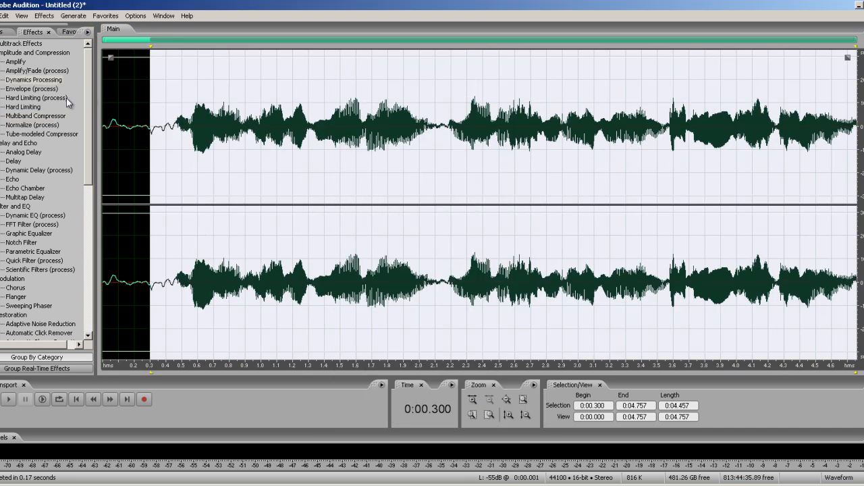
Apply Hard Limiting with its last-used settings to the selected audio and play it back
{"action": "double_click", "coordinate": [30, 107]}
{"action": "left_click", "coordinate": [440, 319]}
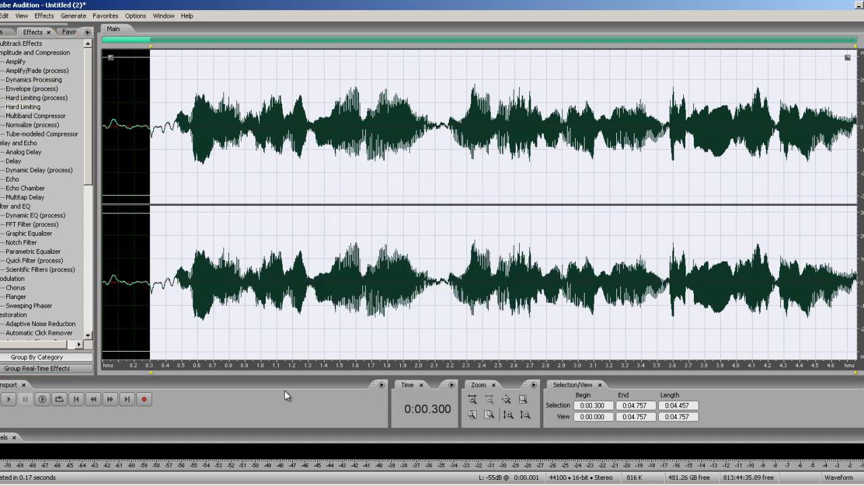
{"action": "key", "text": "space"}
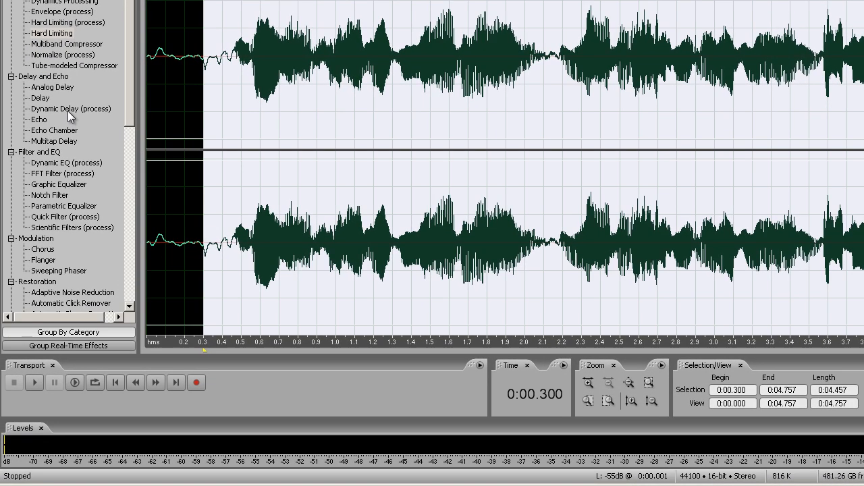
Apply Dynamic Delay with the SlowLoopDelay preset to the selected audio and play it back
{"action": "double_click", "coordinate": [68, 109]}
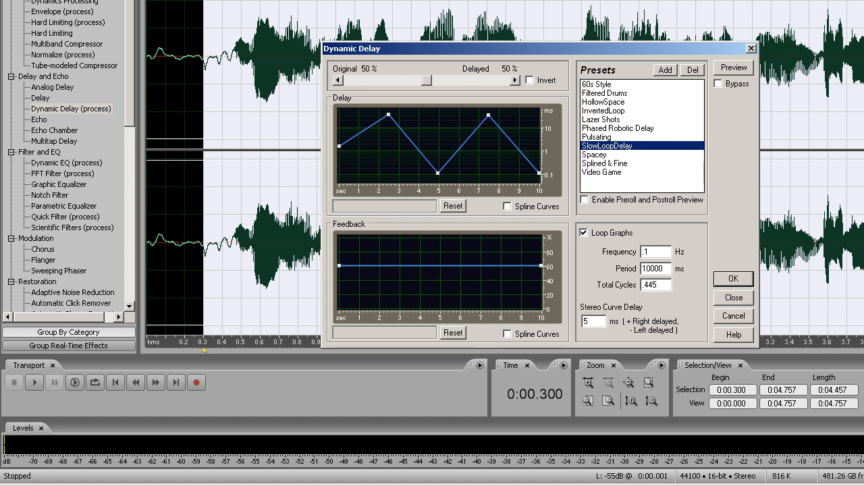
{"action": "left_click", "coordinate": [733, 279]}
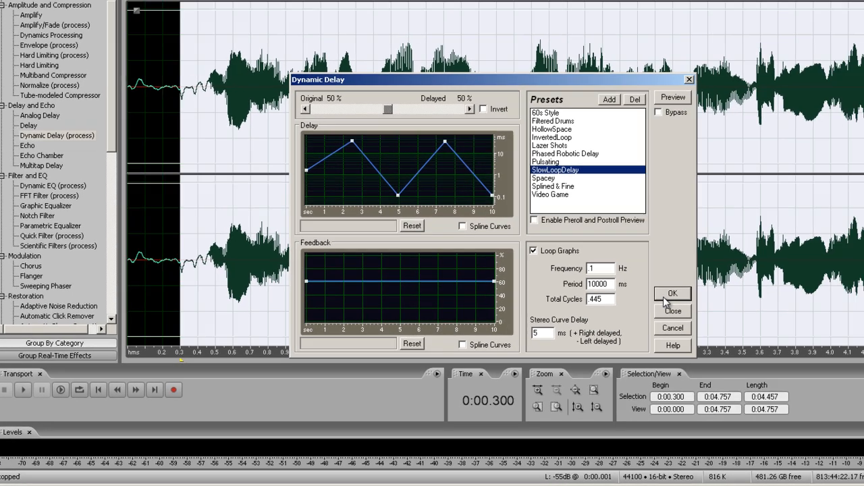
{"action": "left_click", "coordinate": [733, 279]}
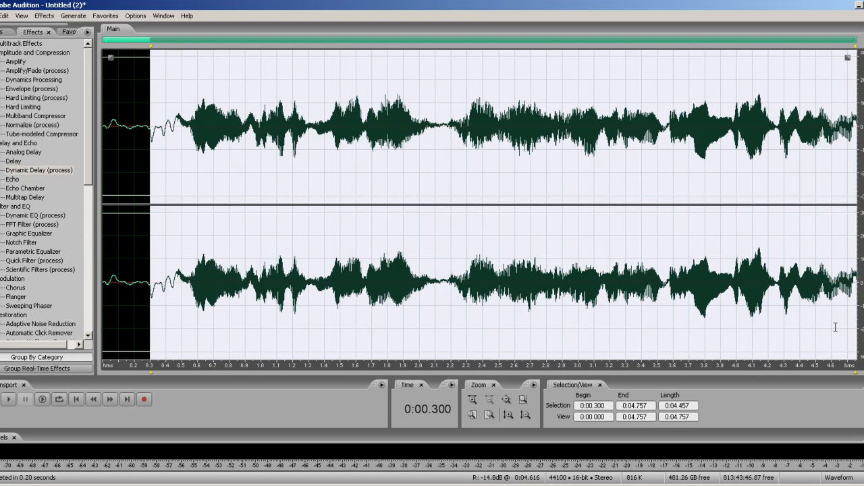
{"action": "key", "text": "space"}
{"action": "left_click", "coordinate": [12, 216]}
{"action": "scroll", "coordinate": [32, 224], "scroll_direction": "down", "scroll_amount": 2}
{"action": "scroll", "coordinate": [31, 225], "scroll_direction": "down", "scroll_amount": 6}
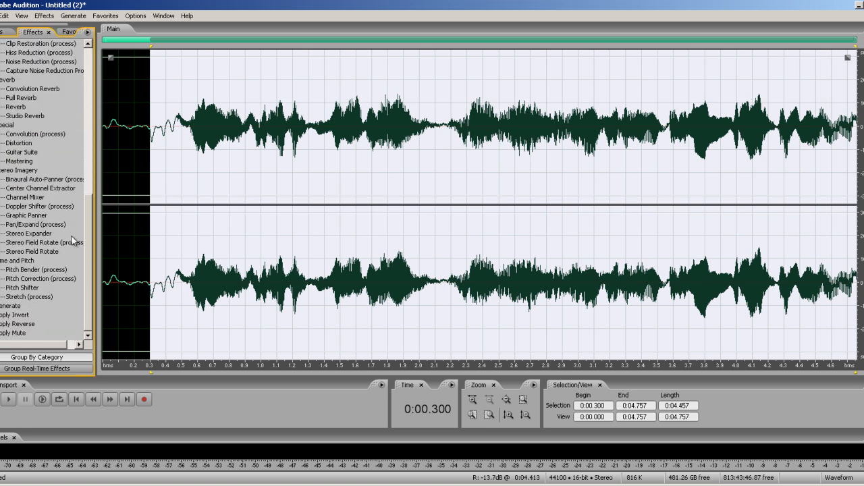
{"action": "scroll", "coordinate": [74, 260], "scroll_direction": "up", "scroll_amount": 8}
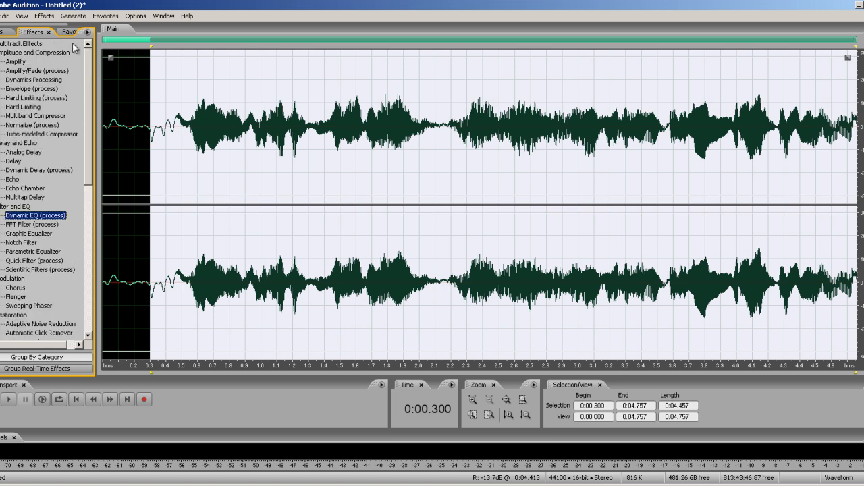